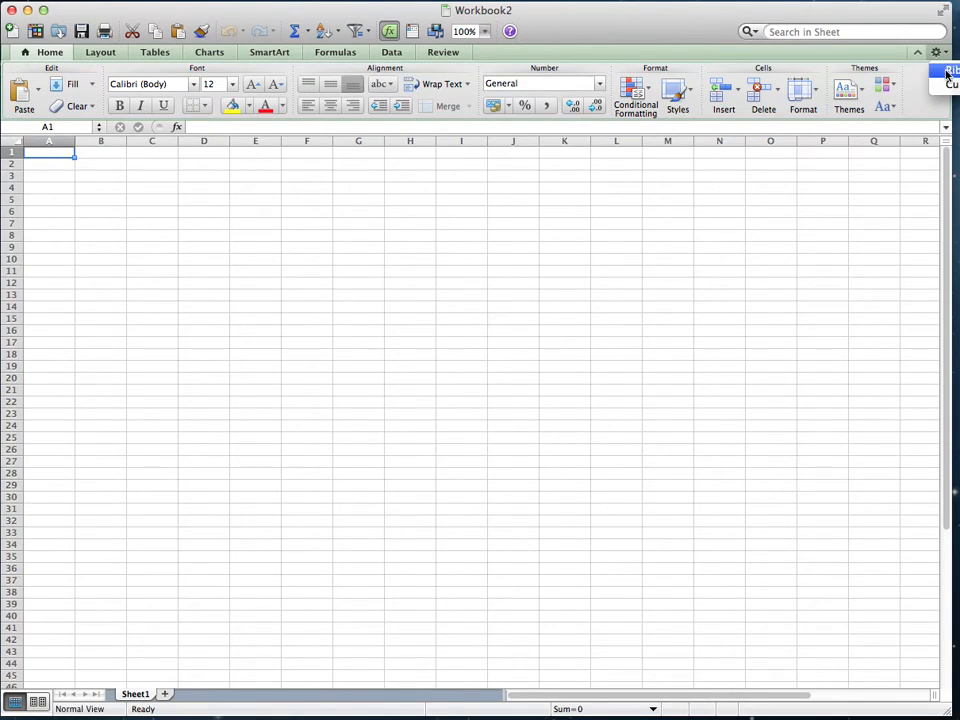
# Bring up Excel's Ribbon preferences from the gear menu of the blank workbook
pyautogui.click(951, 70)
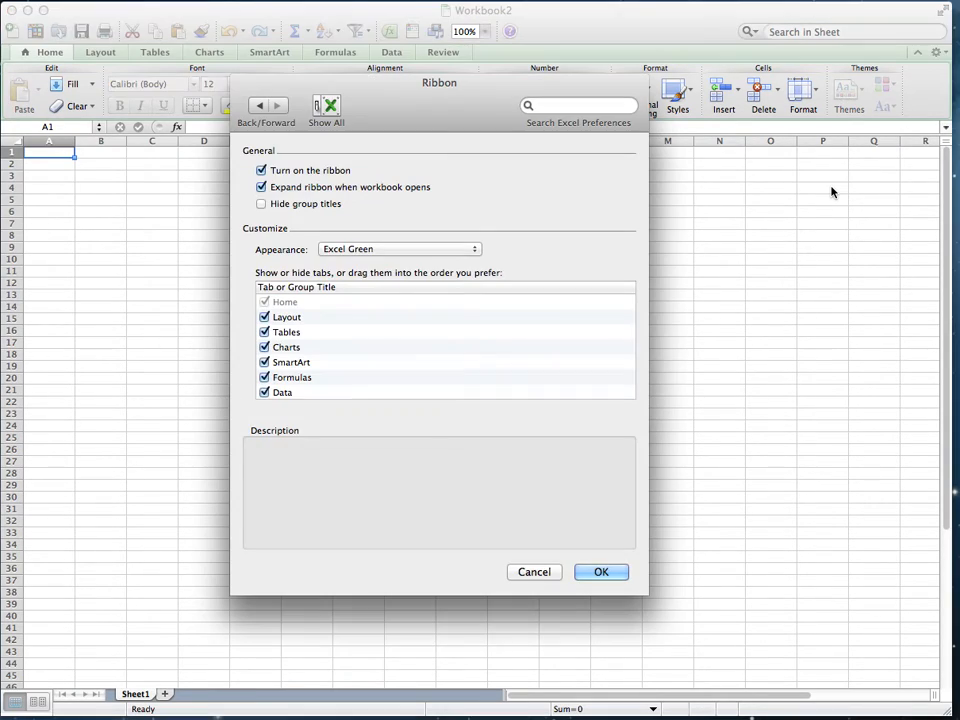
pyautogui.moveTo(450, 348)
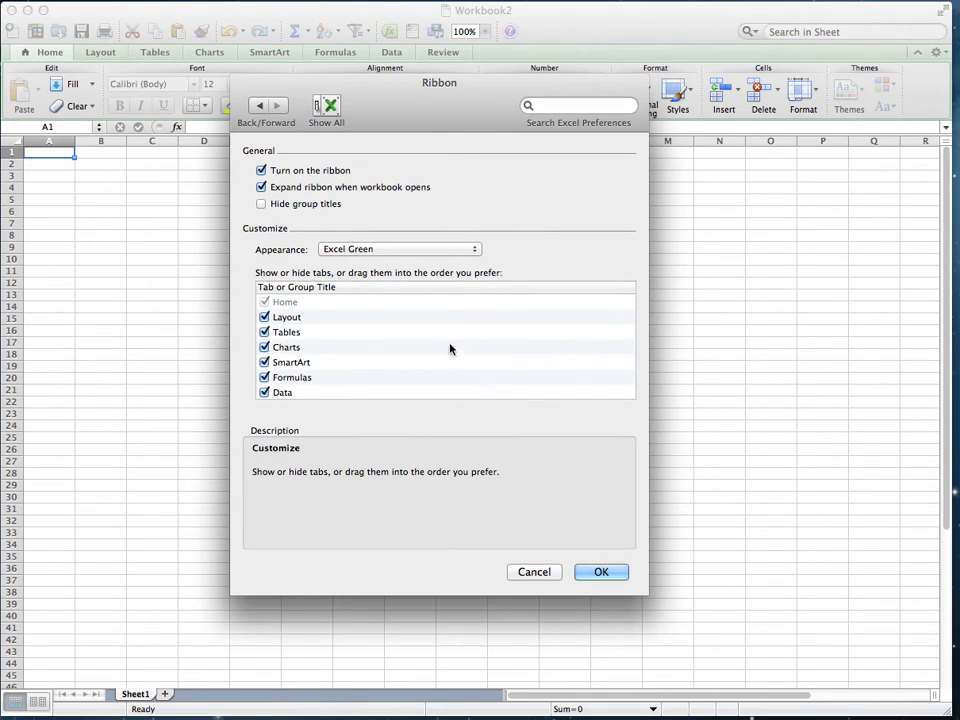
pyautogui.scroll(-3, 450, 355)
pyautogui.scroll(1, 420, 380)
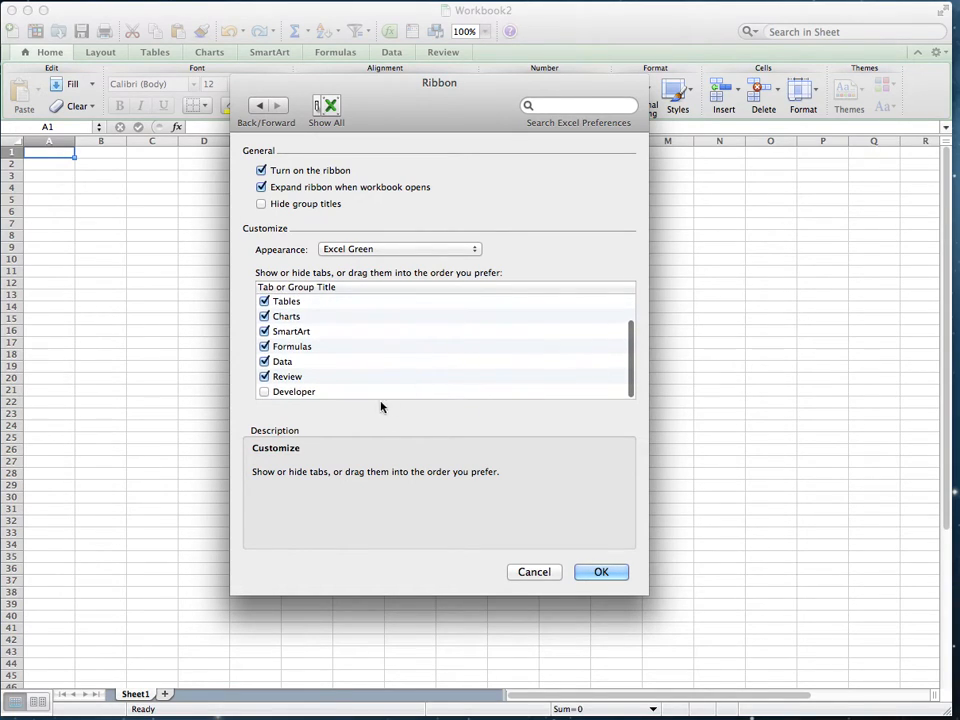
# Tick Developer in the ribbon tab list, confirm, and show the Developer tab's tools
pyautogui.click(264, 391)
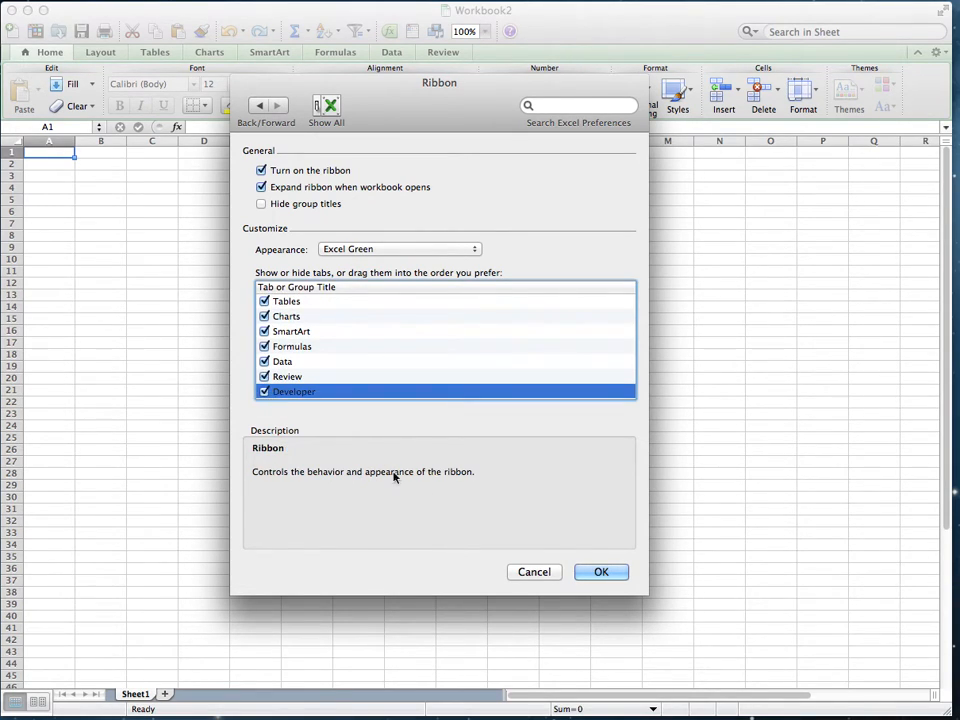
pyautogui.click(601, 571)
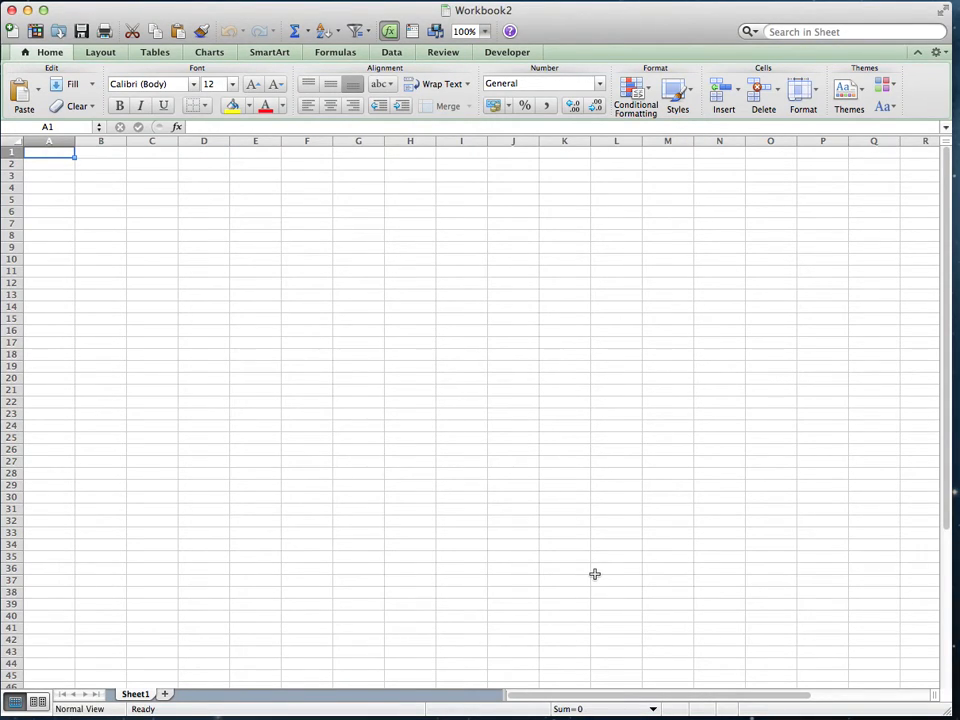
pyautogui.click(507, 52)
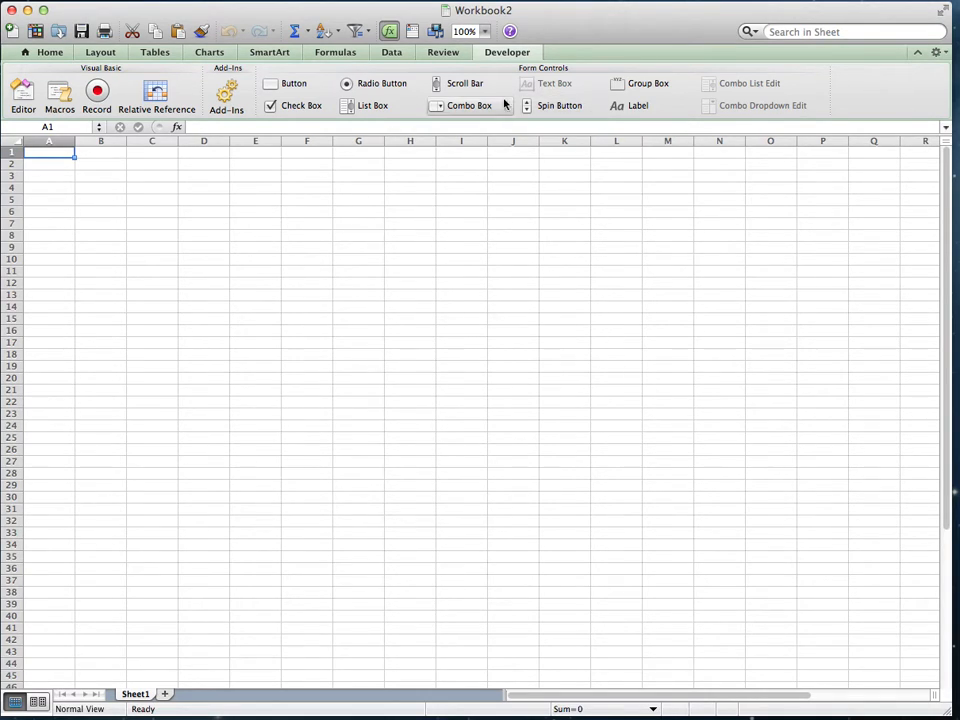
# Switch from the Developer tools to the Formulas tab
pyautogui.click(336, 53)
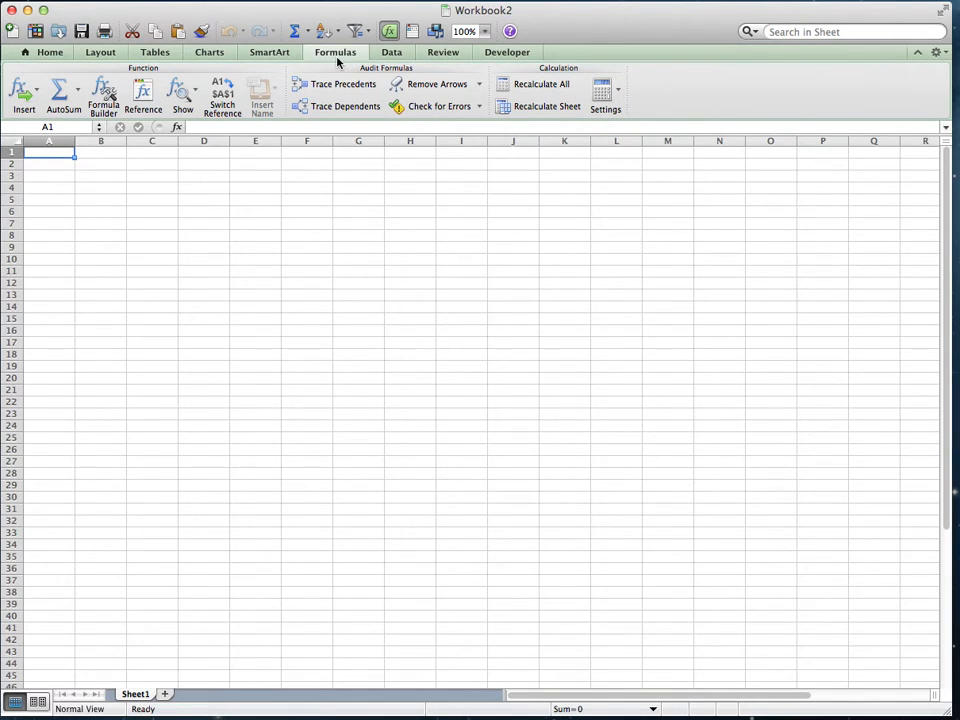
# In Calculation Options, toggle Limit iteration off and back on, then confirm it ticked
pyautogui.click(620, 94)
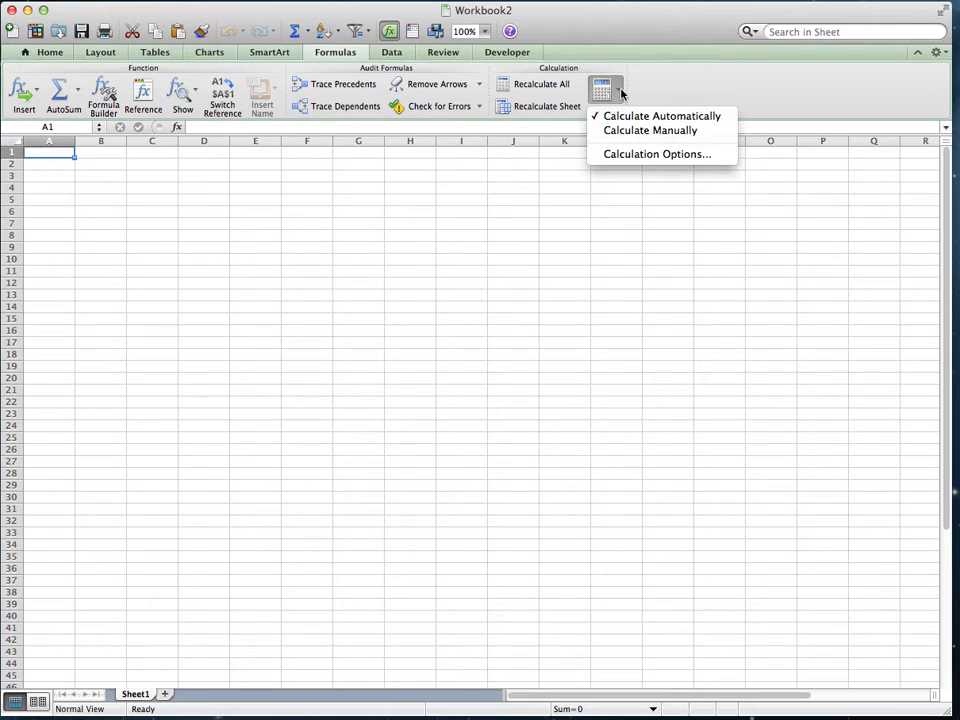
pyautogui.click(629, 157)
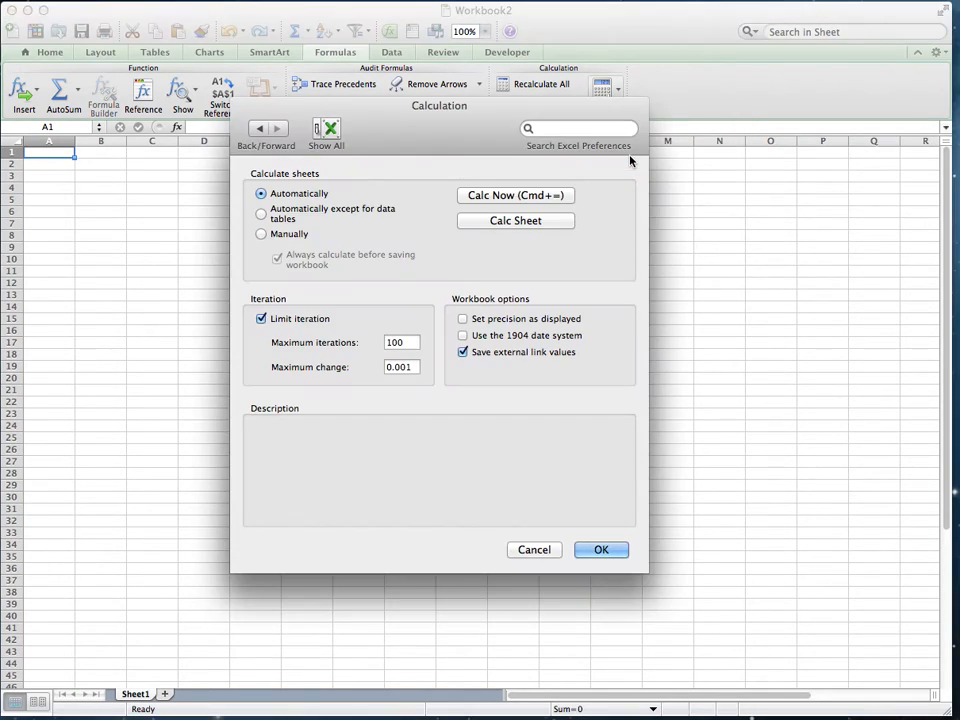
pyautogui.click(261, 318)
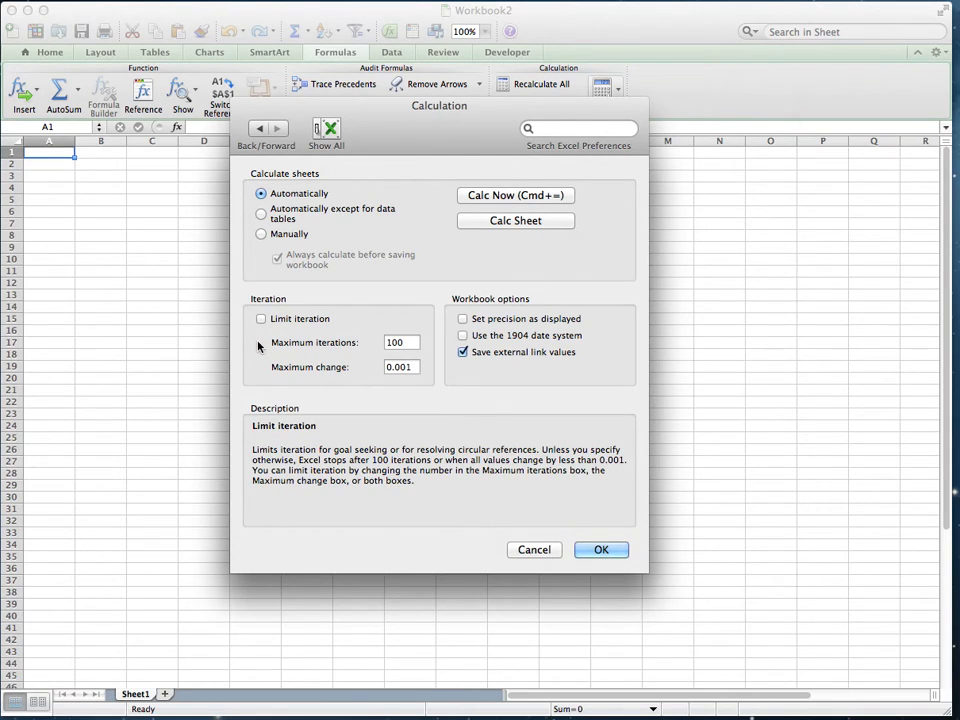
pyautogui.click(261, 318)
pyautogui.click(603, 549)
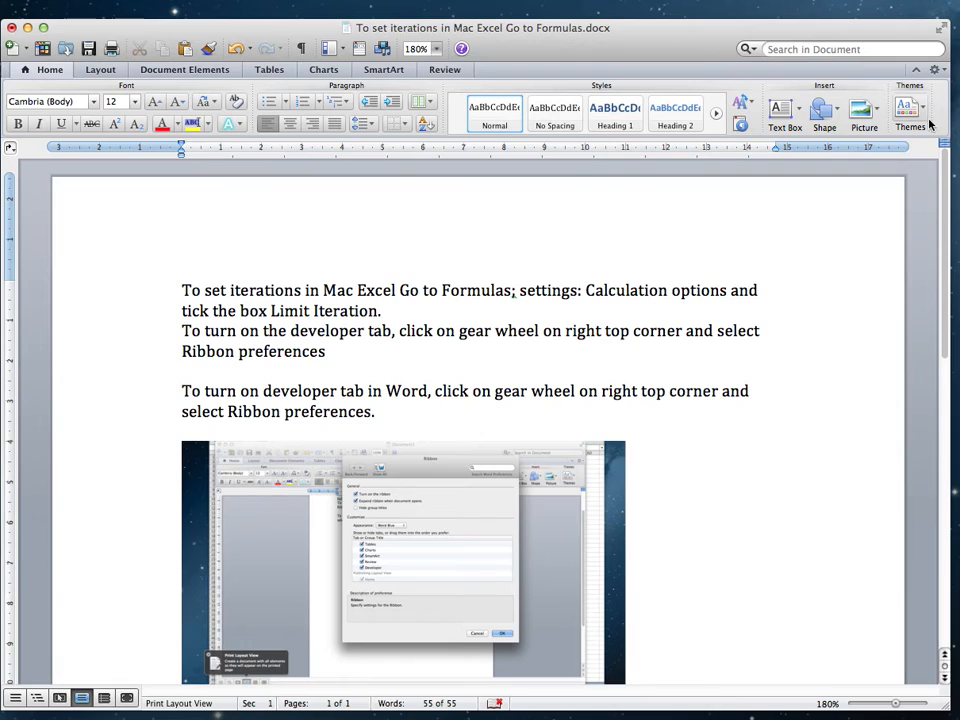
# Bring up Word's Ribbon preferences from the gear menu over the instructions document
pyautogui.click(944, 76)
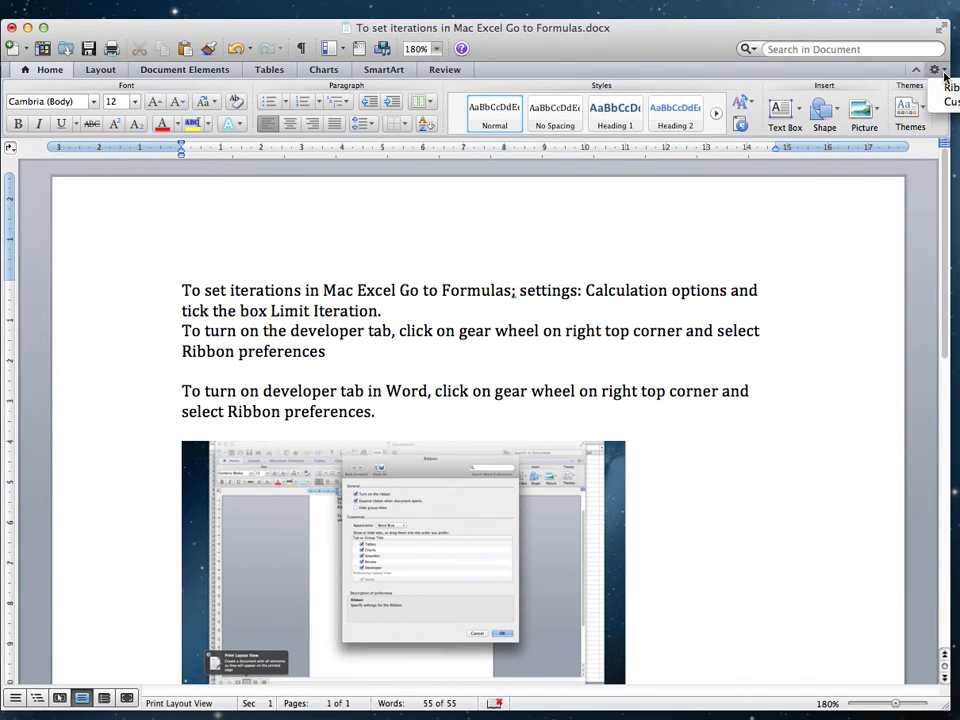
pyautogui.click(947, 92)
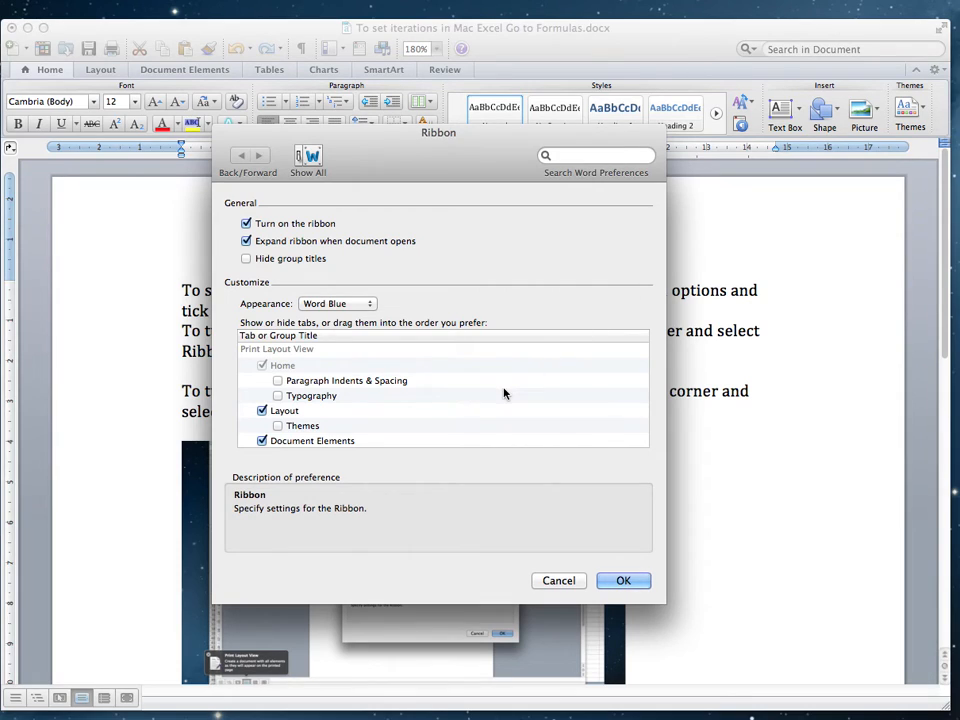
pyautogui.scroll(-5, 504, 392)
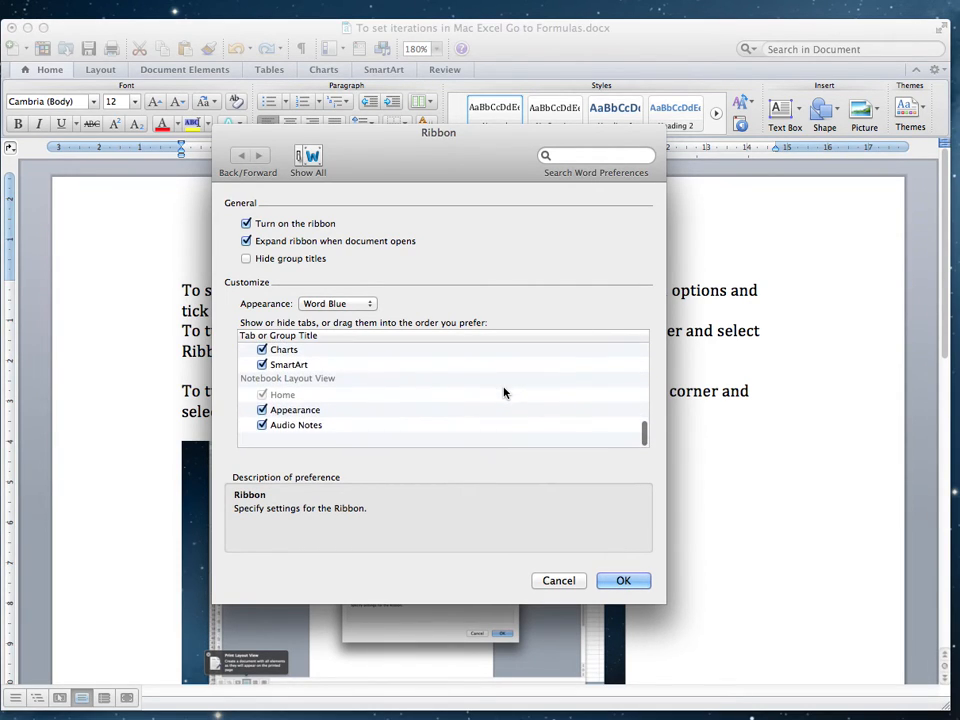
pyautogui.scroll(3, 504, 392)
pyautogui.scroll(3, 500, 398)
pyautogui.scroll(1, 500, 398)
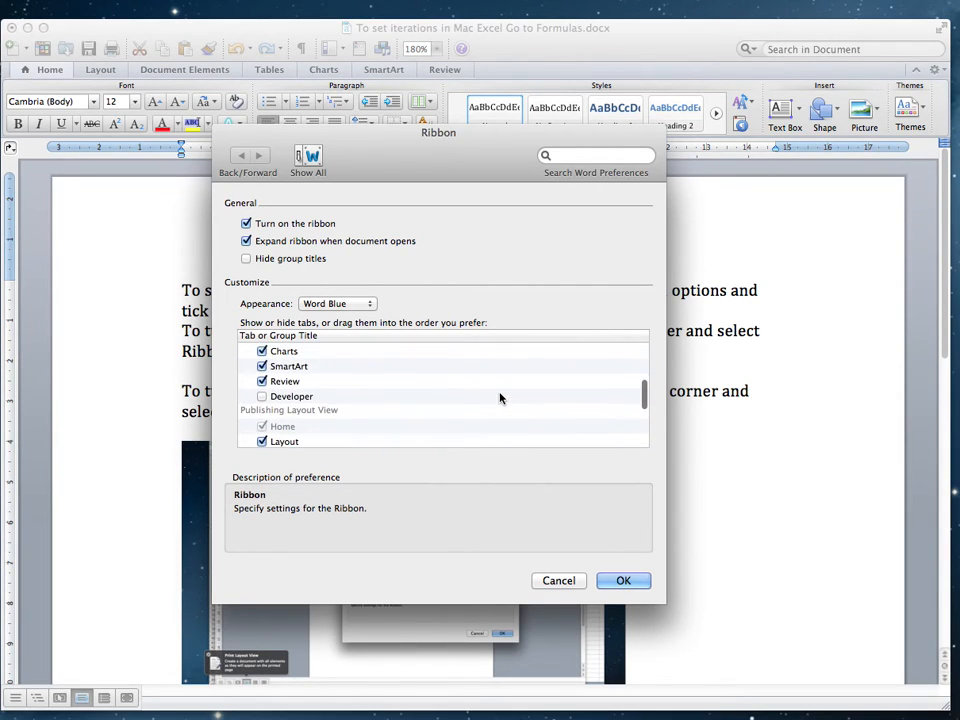
# Tick Developer in Word's ribbon tab list and confirm the change
pyautogui.click(263, 397)
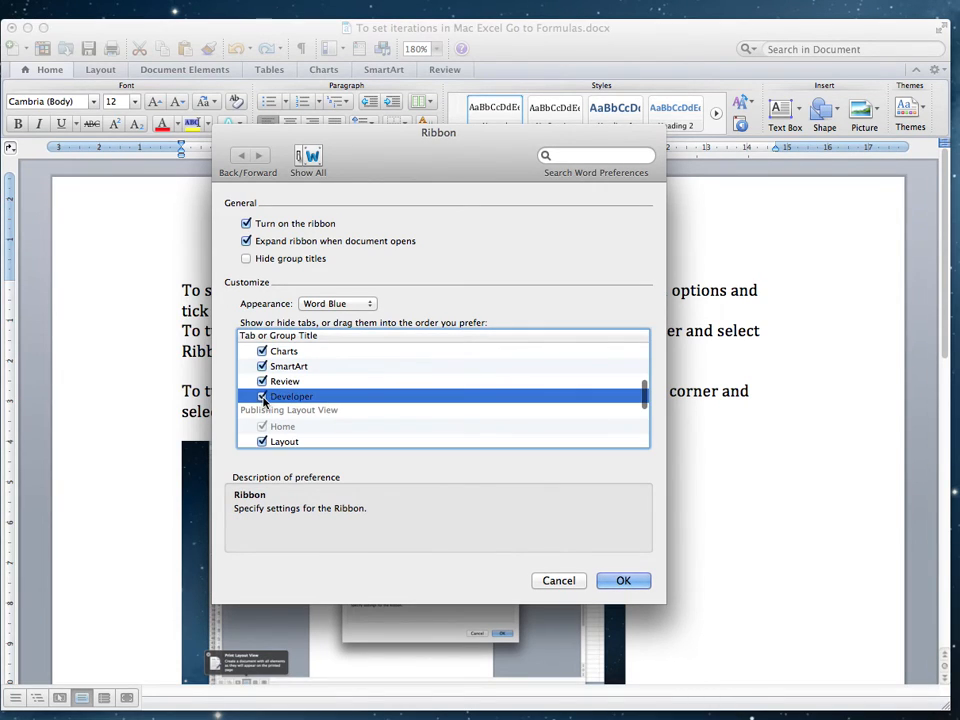
pyautogui.click(622, 581)
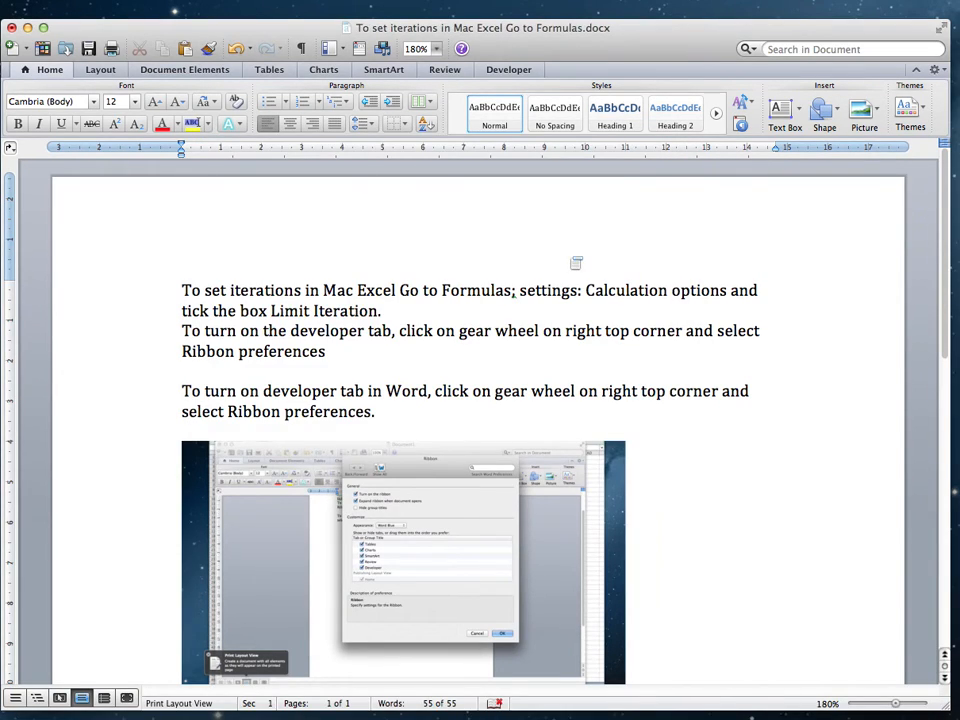
# Show Word's Developer tab with its Visual Basic, add-in and form-control tools
pyautogui.click(508, 69)
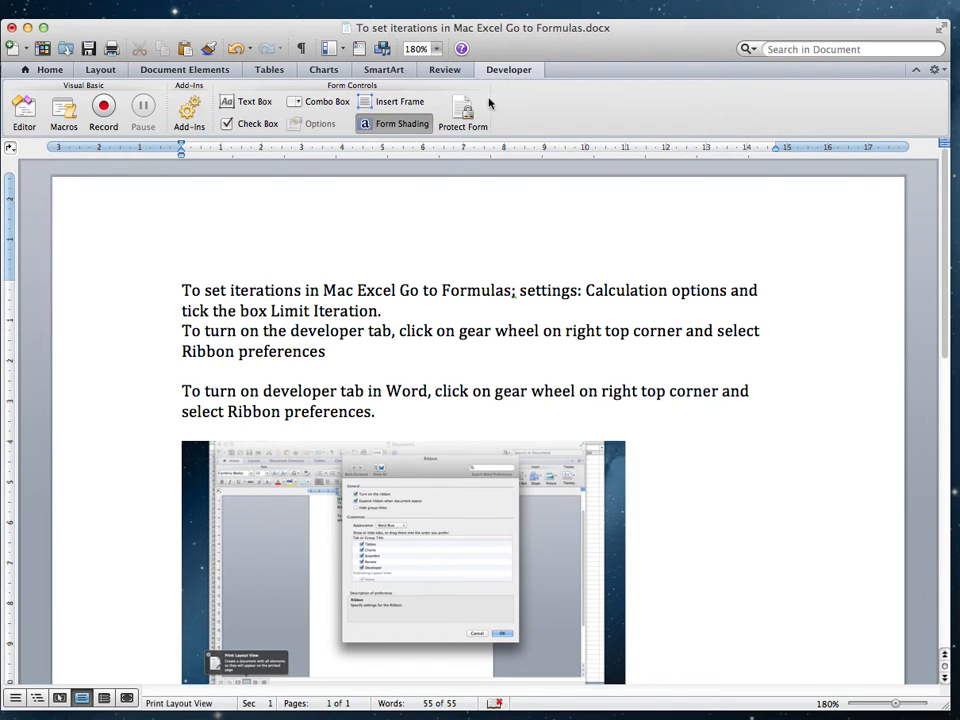